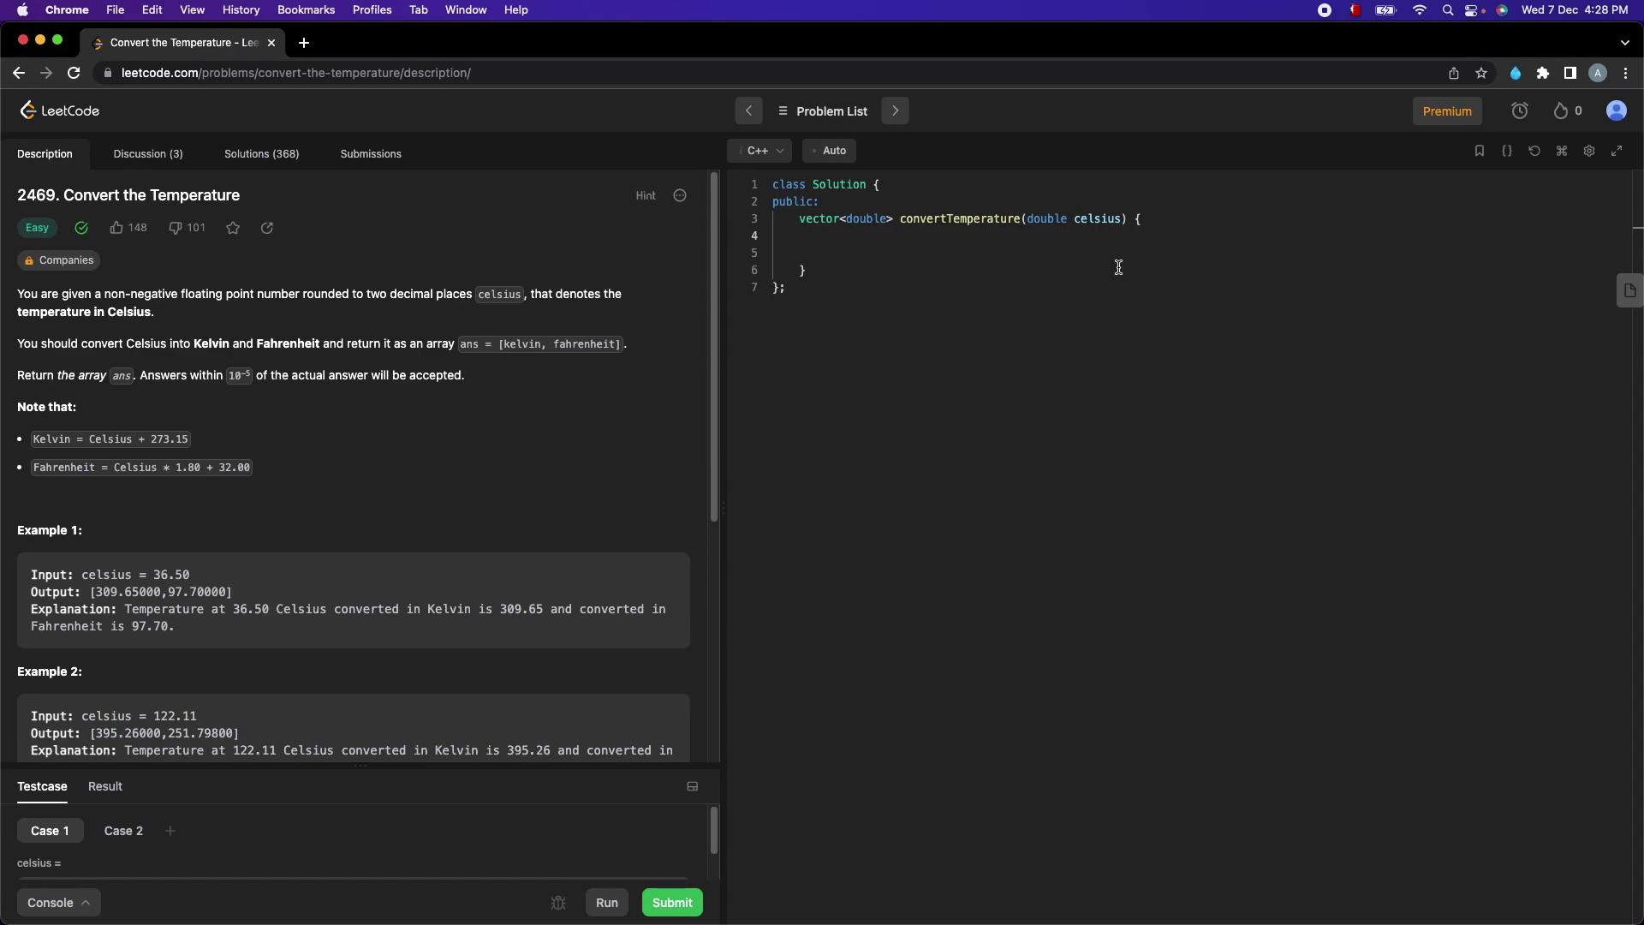
Step: Place the cursor inside the empty C++ convertTemperature function body to start writing
click(1160, 221)
Step: Write 'vector <double> output;' and 'double kelvin = celsius + 273.15;' on separate lines
key(Return)
text(vector )
text(<double>)
text( output;)
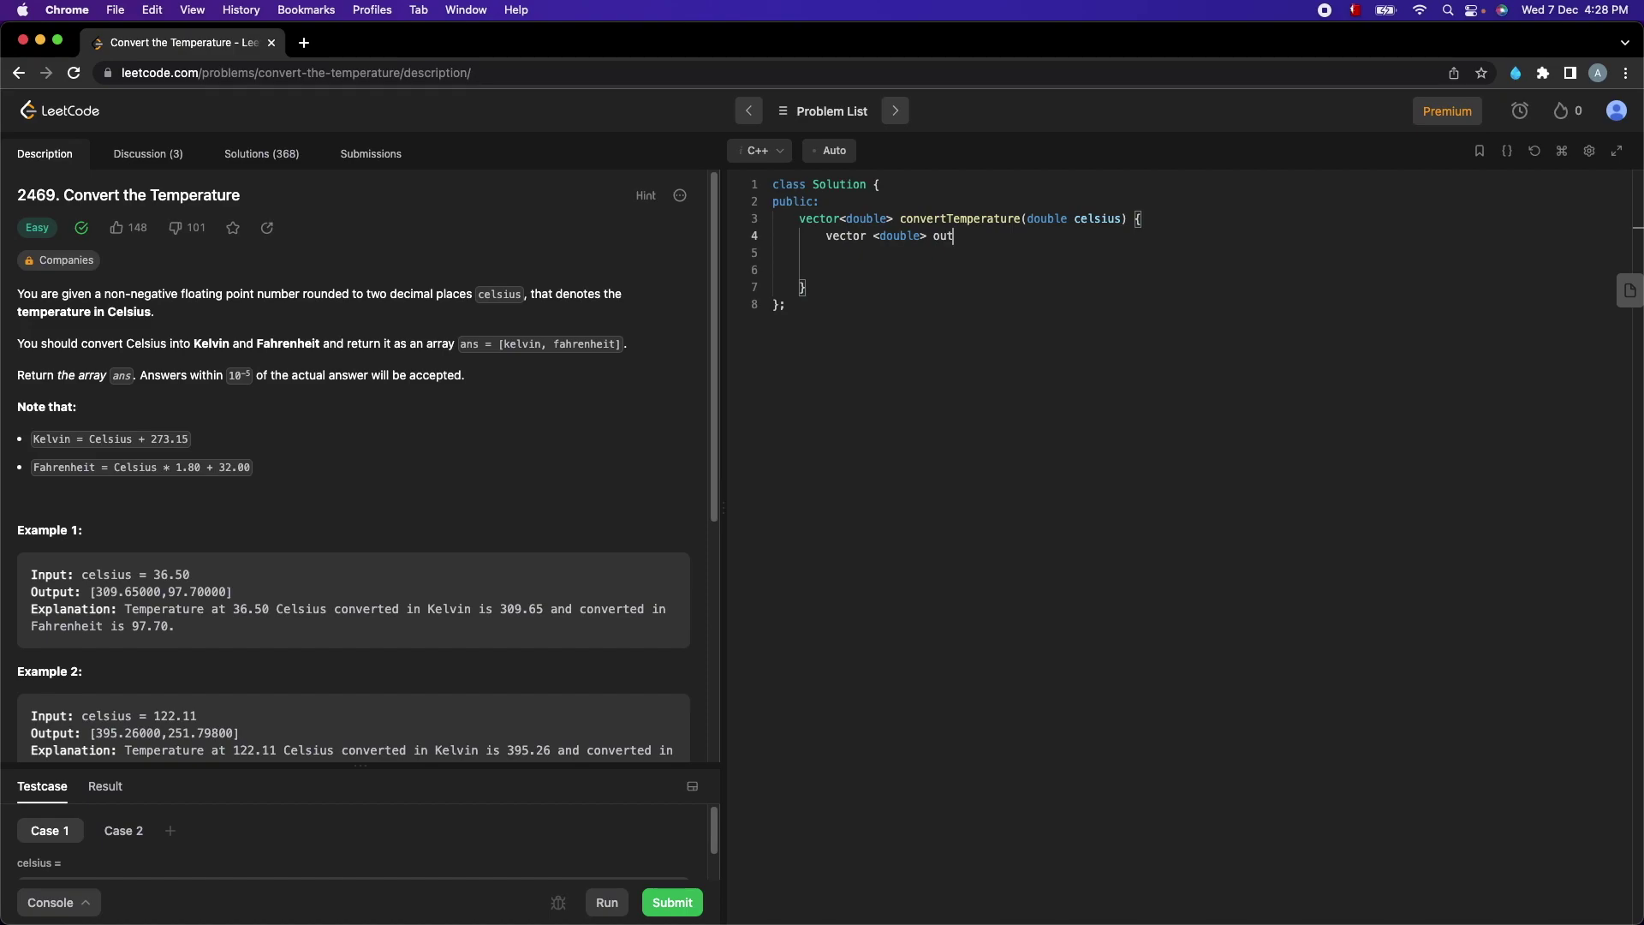
key(Return)
text(double )
text(kelvin =)
text(celsius +)
text( 2)
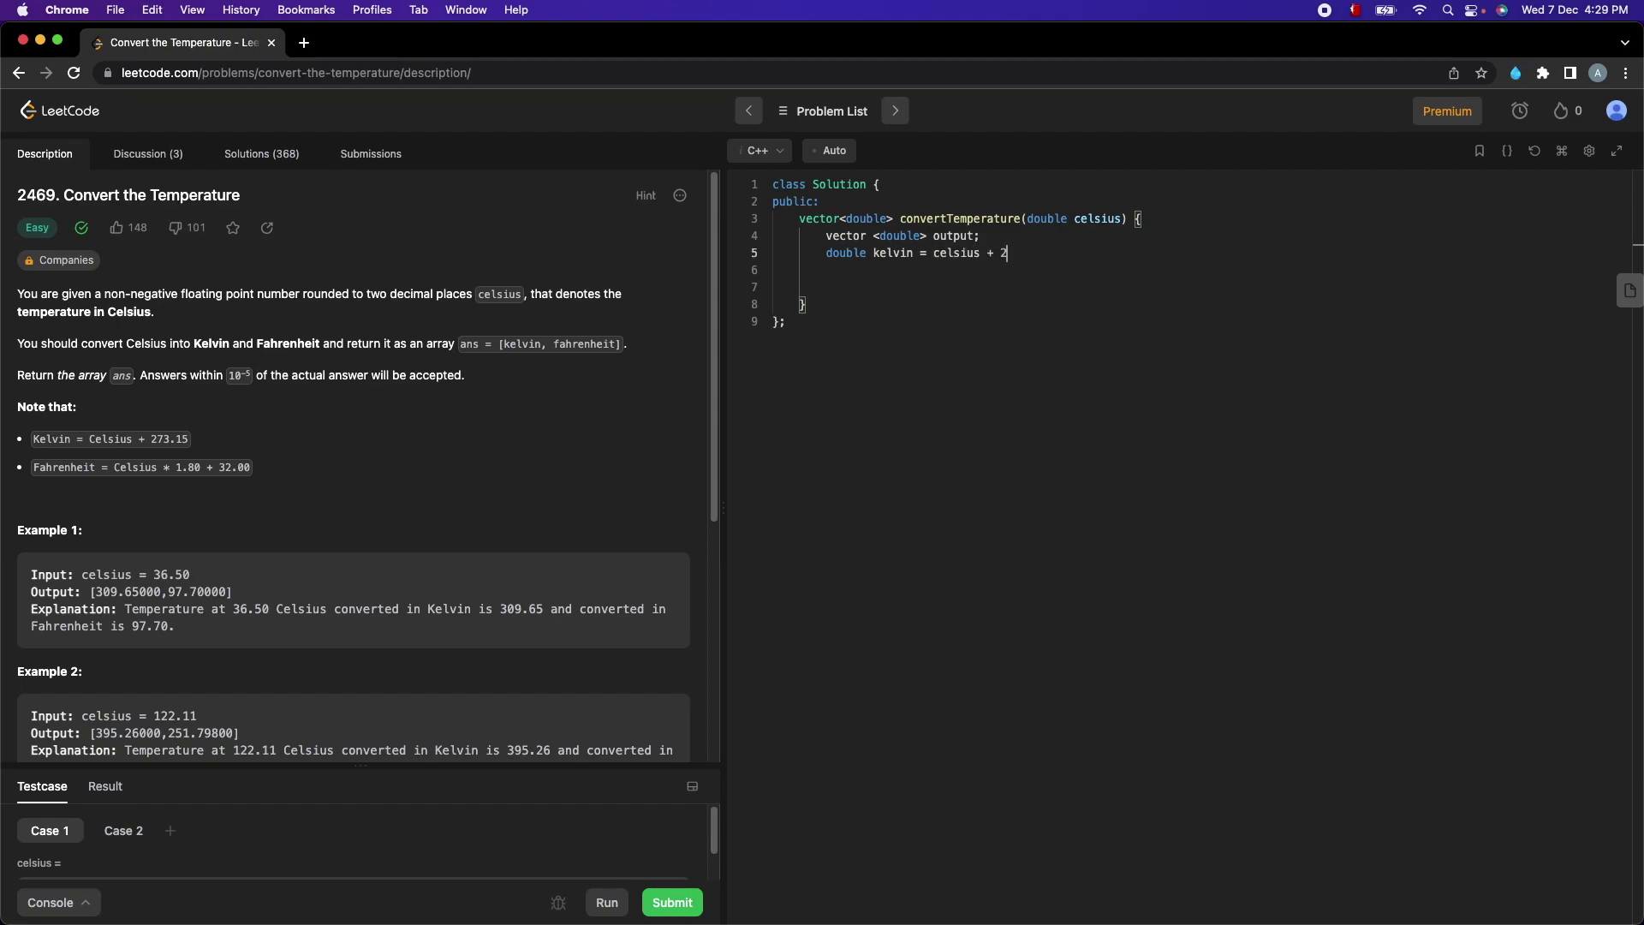
text(73.15;)
key(Return)
text(double )
text(fah)
text(renheit )
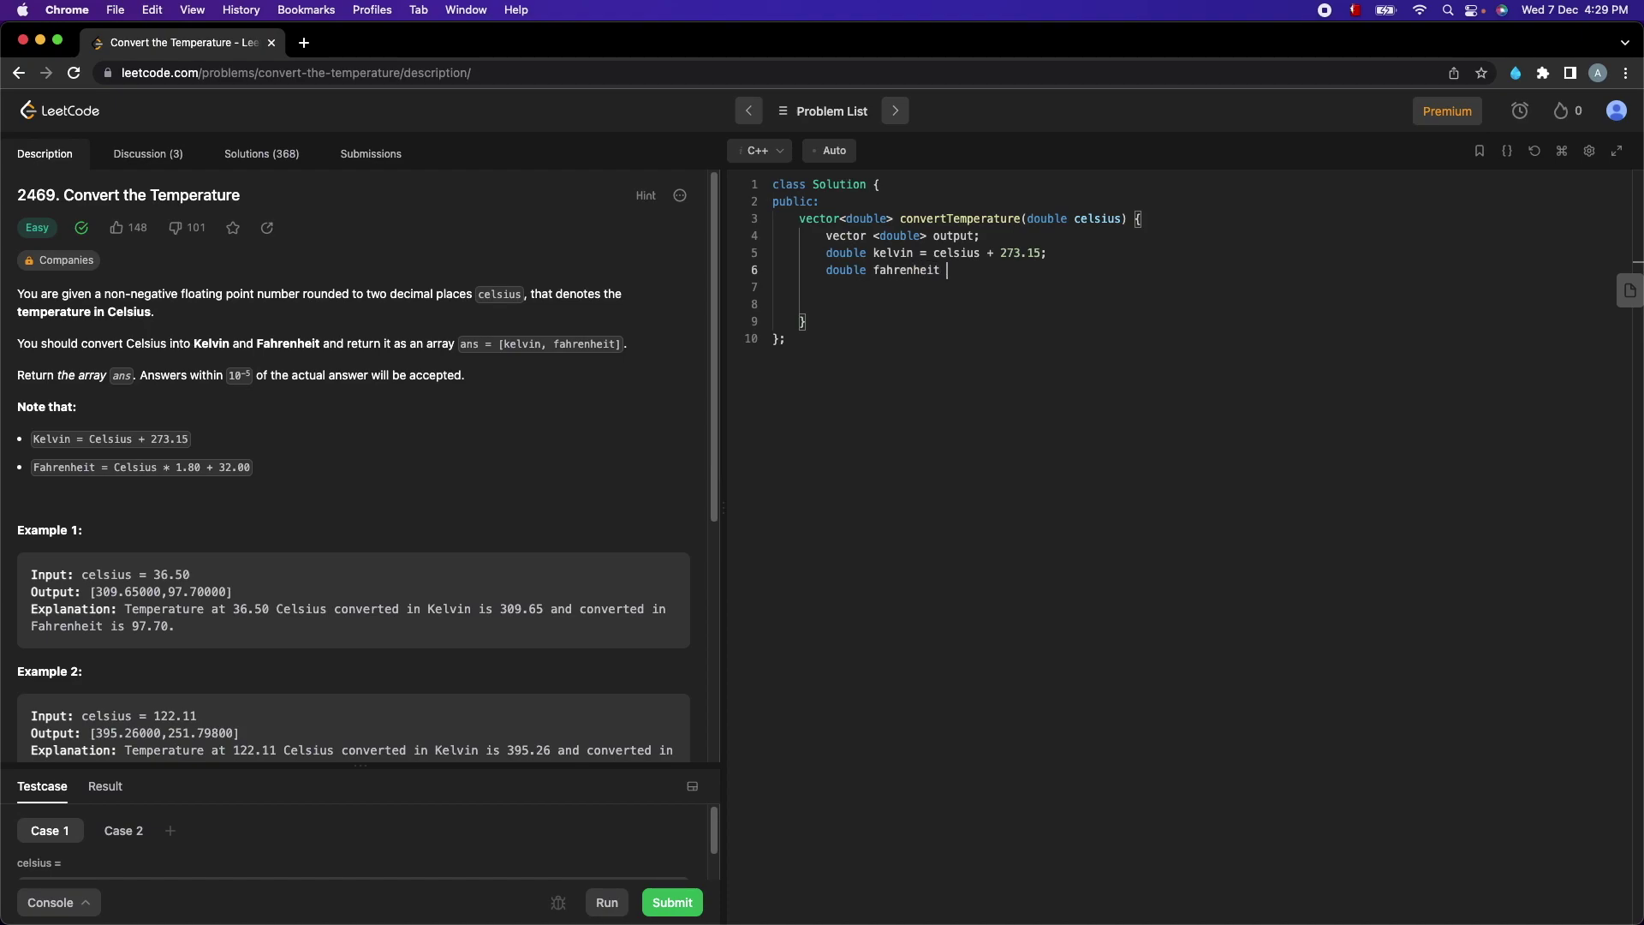
text(= cels)
text(ius )
text(* 1)
text(.80)
text( + 32.00;)
Step: Complete the line 'fahrenheit = celsius * 1.80 + 32.00;' and start a new line
key(Return)
text(output.p)
text(ush_back)
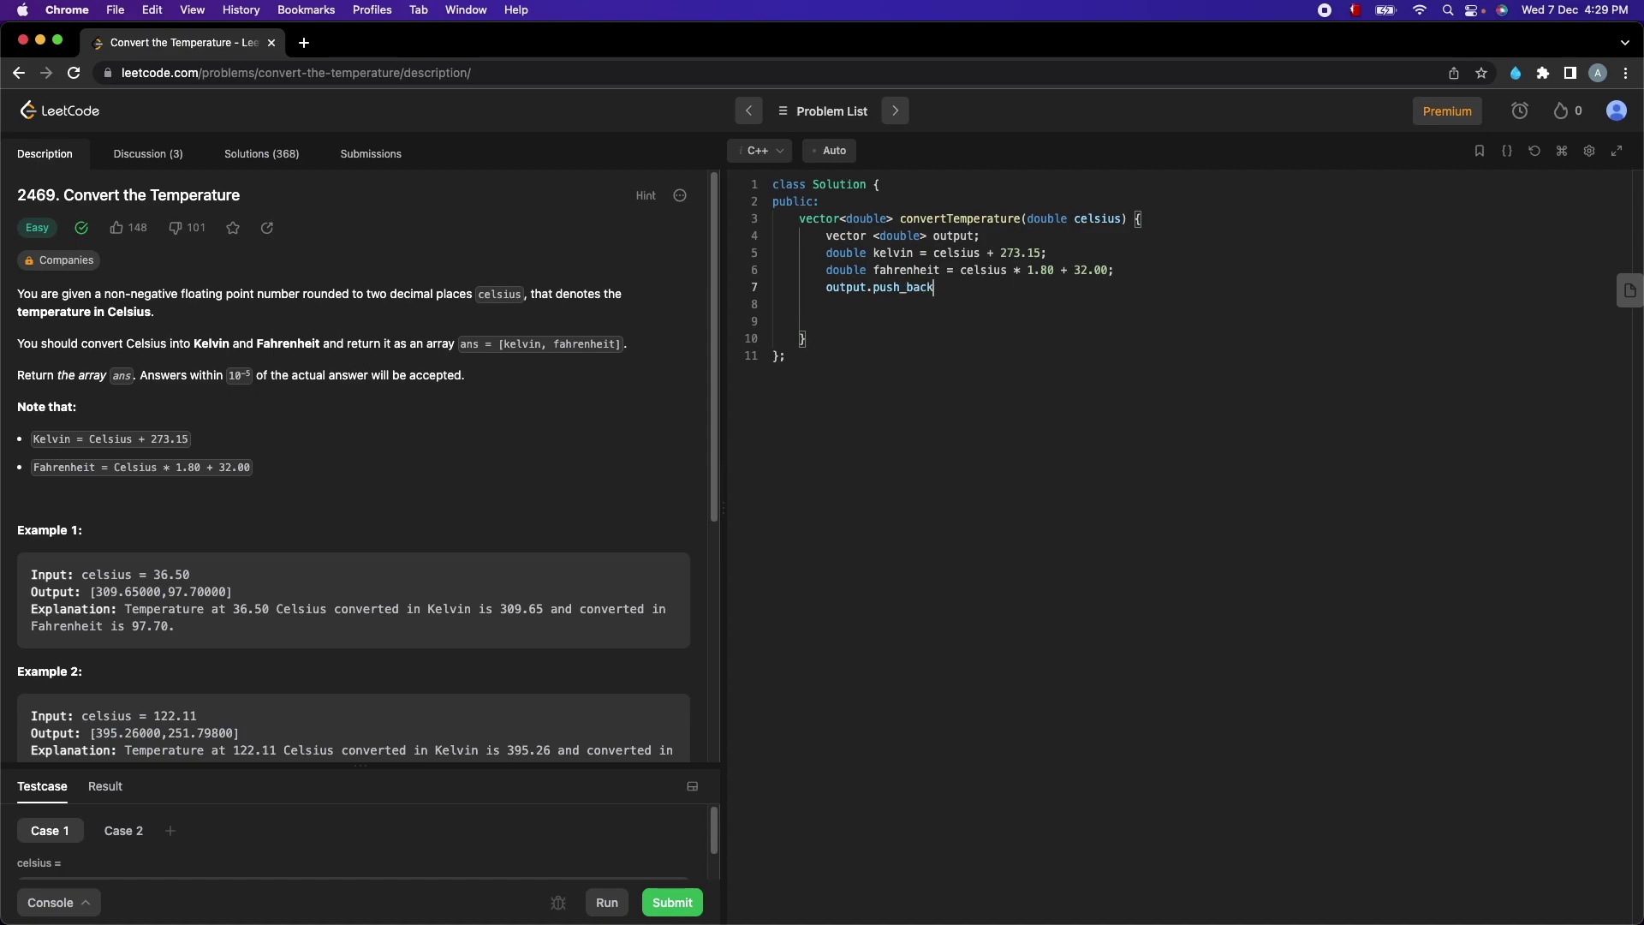
text((kelvin)
text();)
Step: Push kelvin and fahrenheit into output, return output, delete blank lines, and run the samples
key(Return)
text(output)
text(.push_bac)
text(k(fahren)
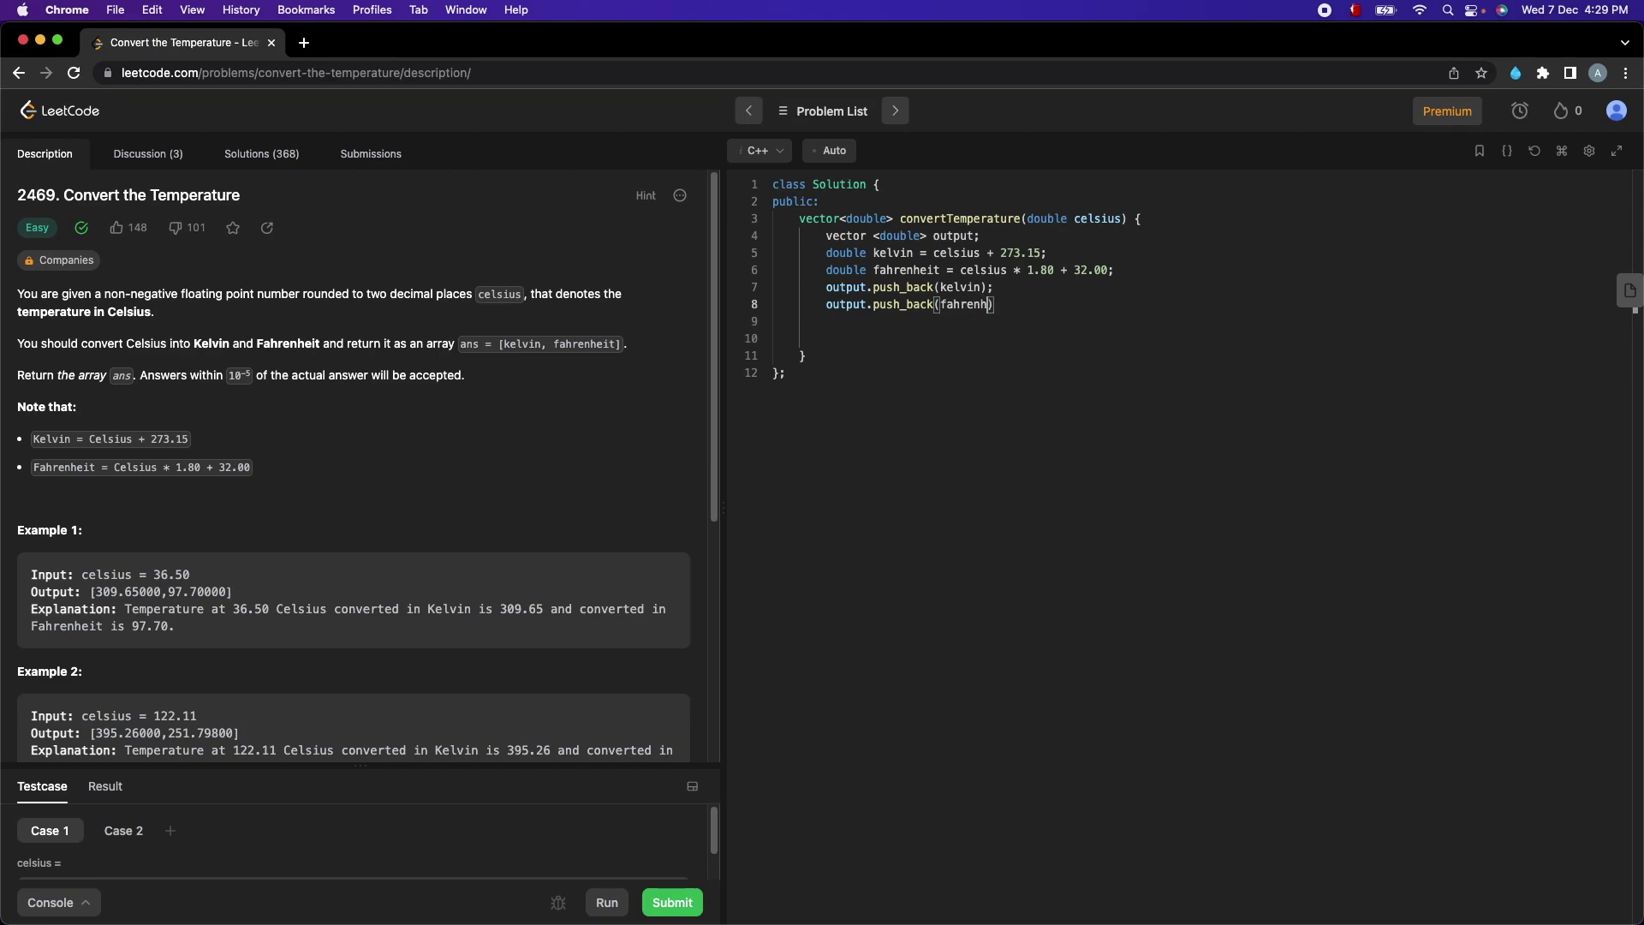
text(heit);)
key(Return)
text(return )
text(outpu)
key(BackSpace)
key(BackSpace)
text(put)
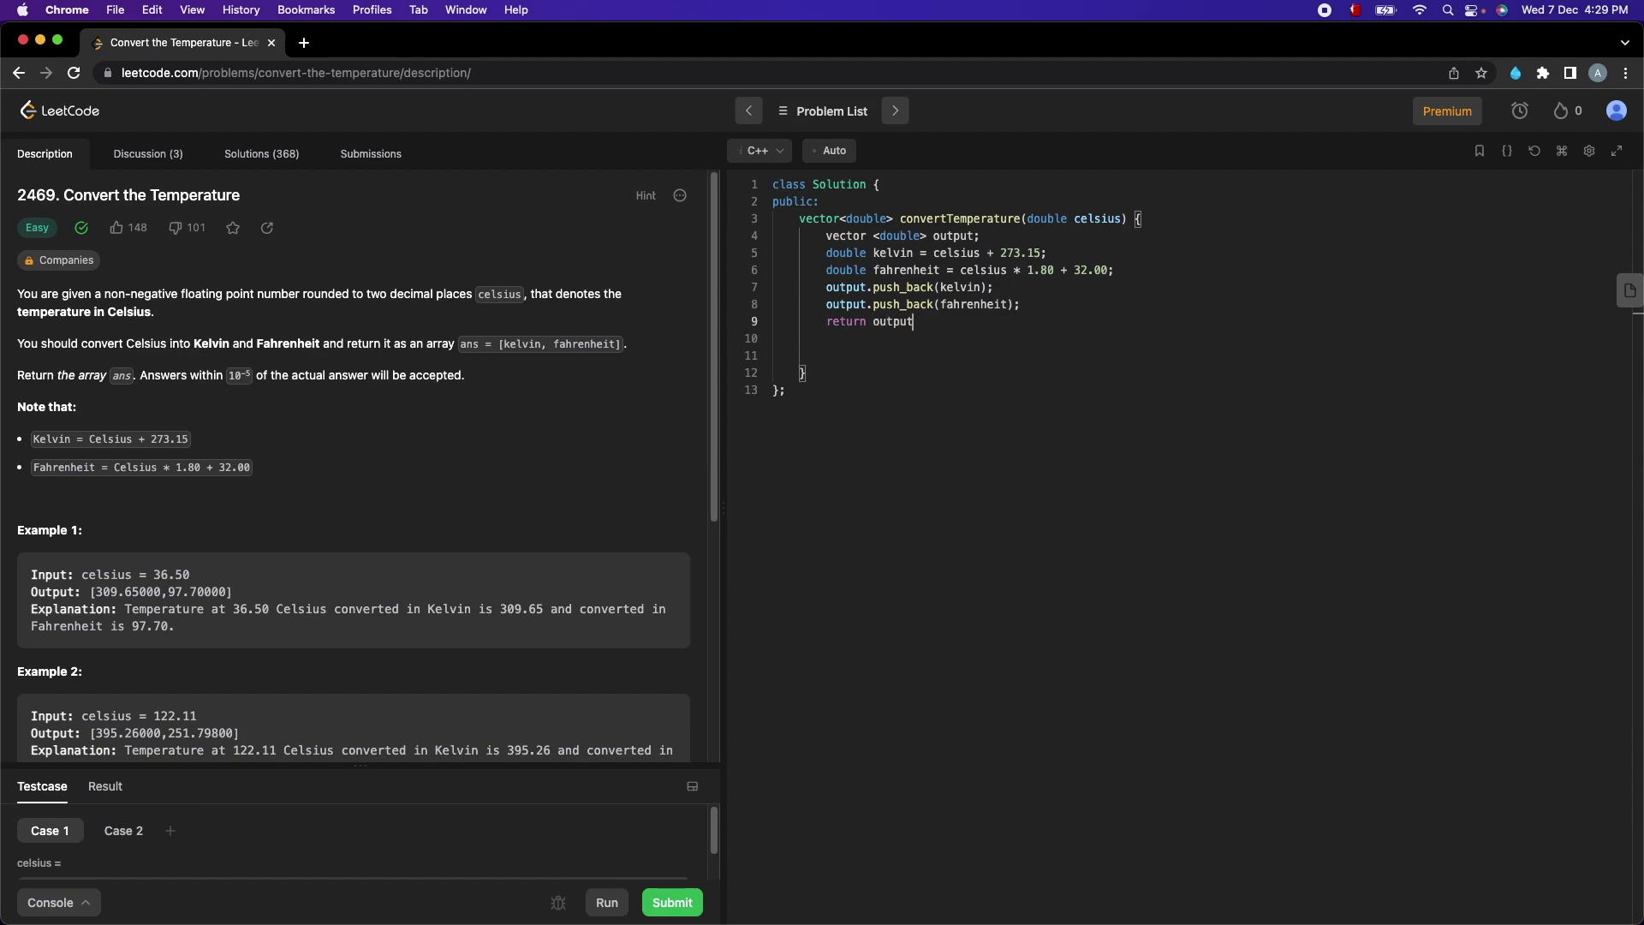
text(;)
key(Down)
key(Down)
key(BackSpace)
key(BackSpace)
key(BackSpace)
key(BackSpace)
click(607, 901)
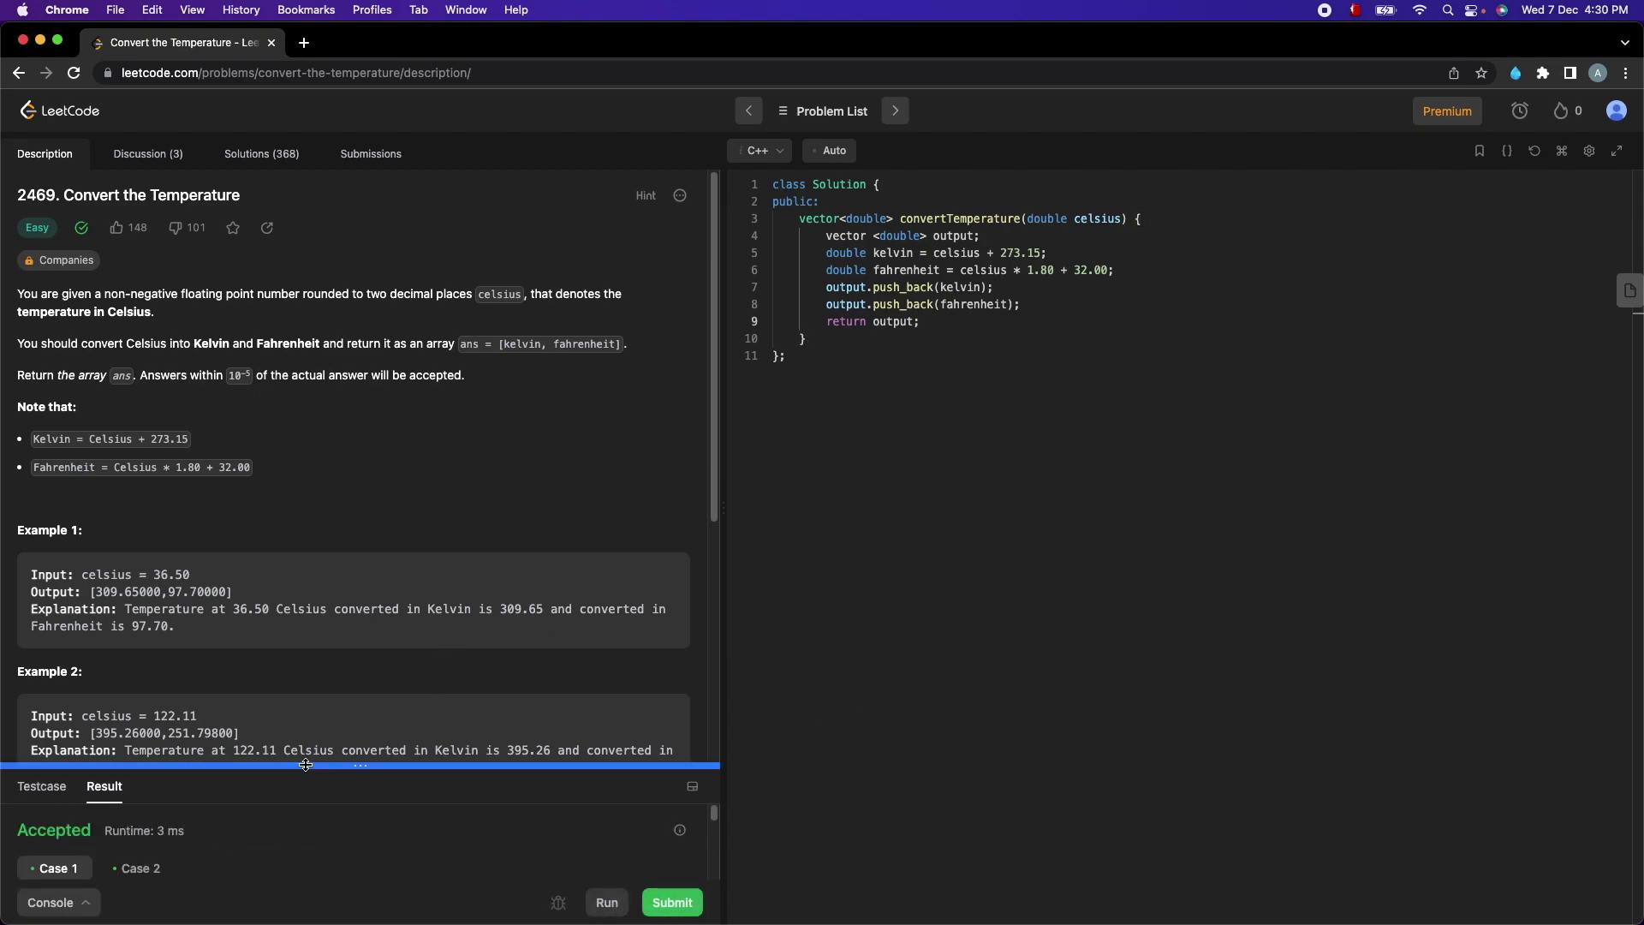
Step: Enlarge the Result panel to show Case 1 output [309.65000,97.70000] for celsius 36.50
mouse_move(308, 765)
mouse_down()
mouse_move(385, 445)
mouse_move(386, 473)
mouse_up()
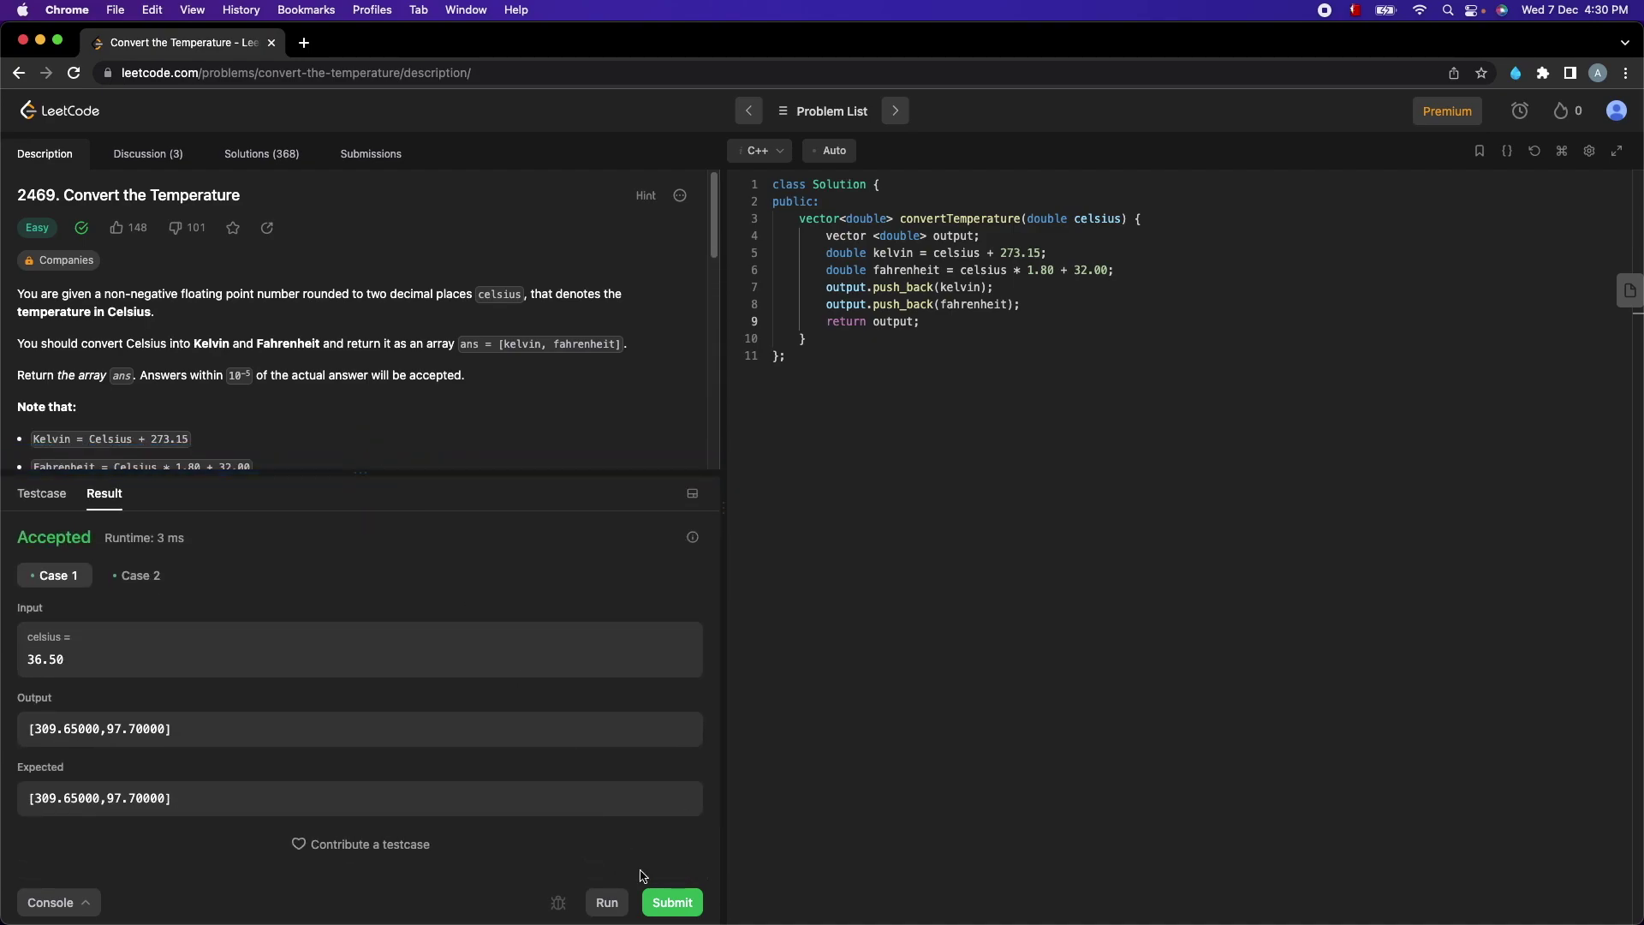
Step: Submit the C++ Convert the Temperature solution for judging
click(673, 902)
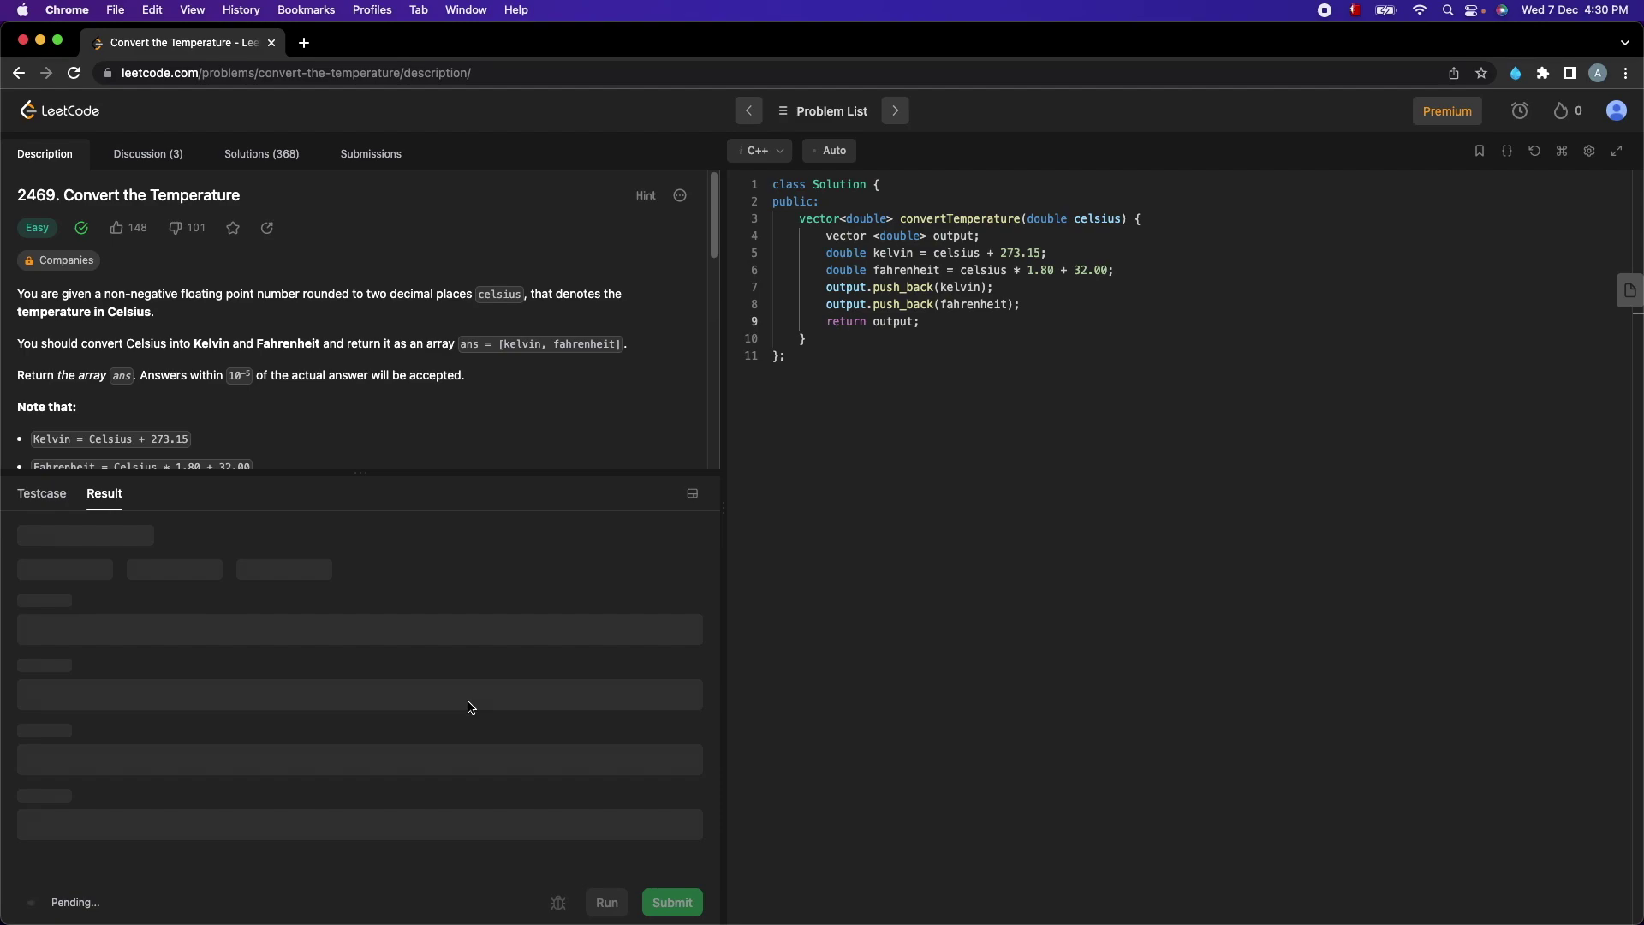